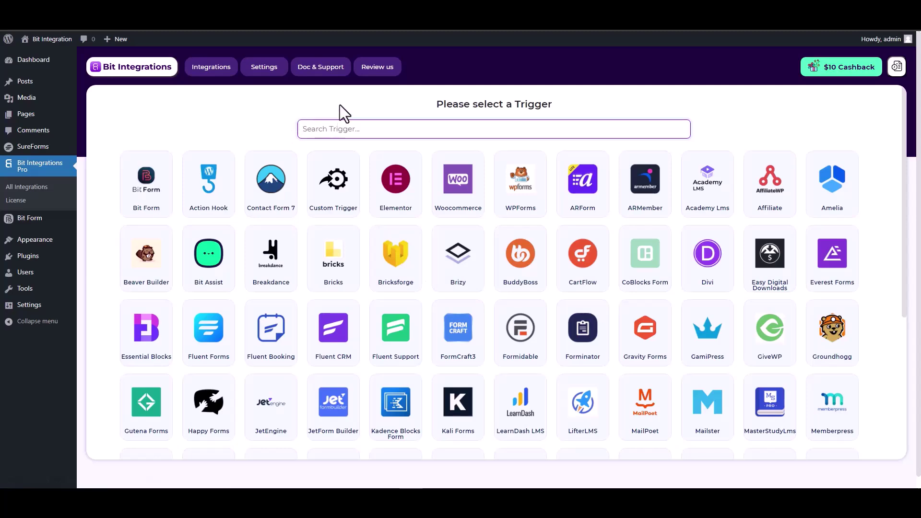
# Set SureForms as the trigger app, using the form named 'SureForms'.
pyautogui.write('sure')
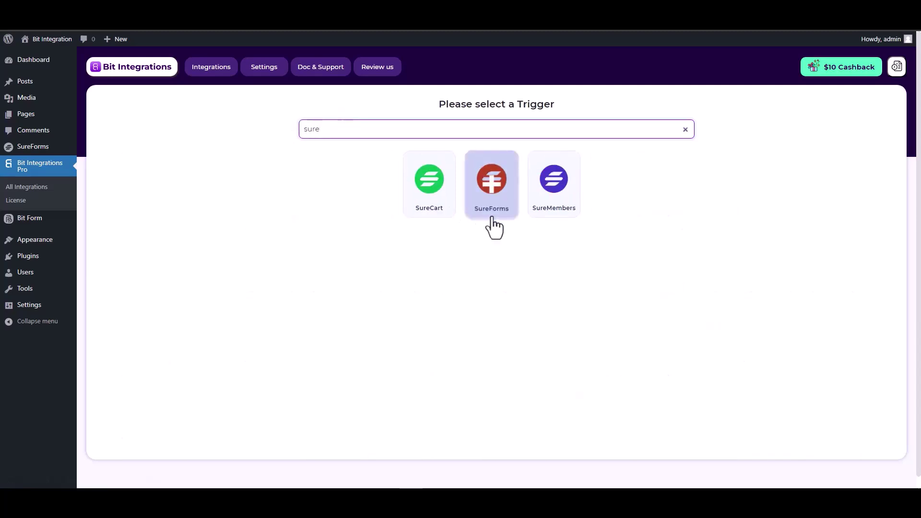
pyautogui.click(496, 208)
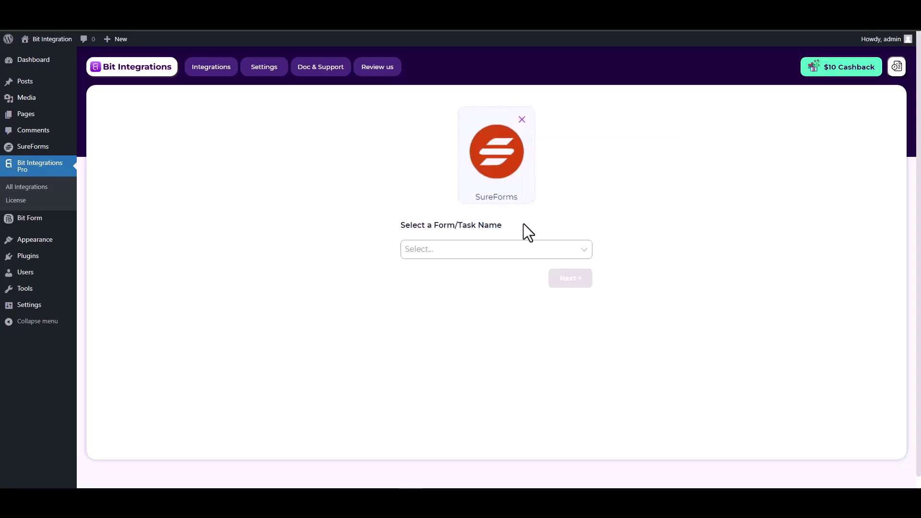
pyautogui.click(447, 248)
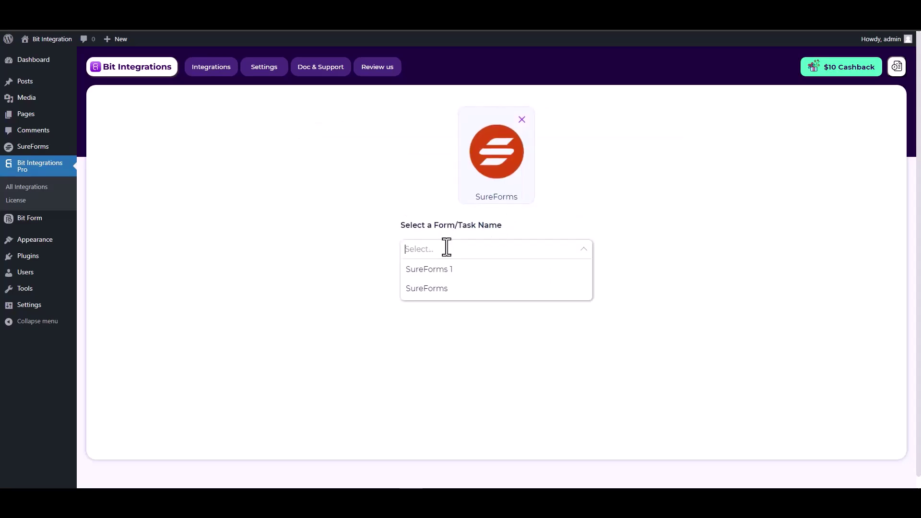
pyautogui.click(438, 290)
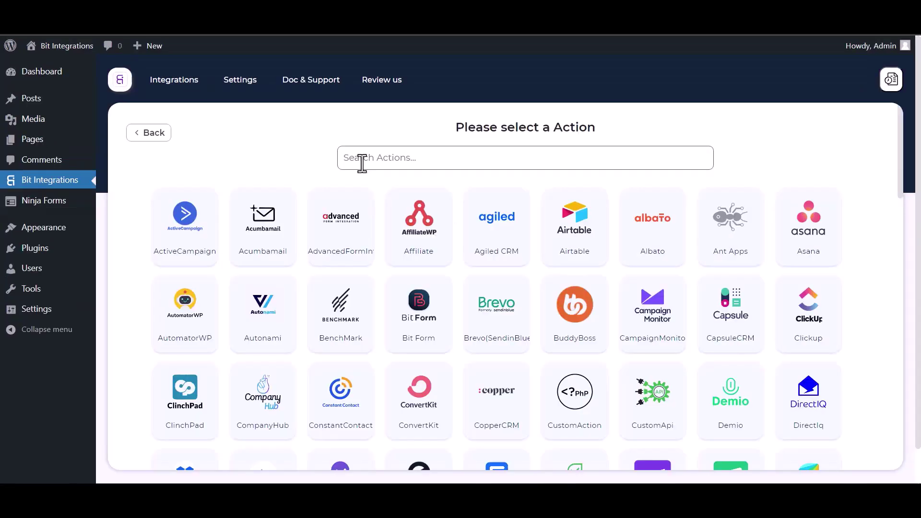
# Search actions for 'perf' and choose PerfexCRM as the action app.
pyautogui.click(362, 161)
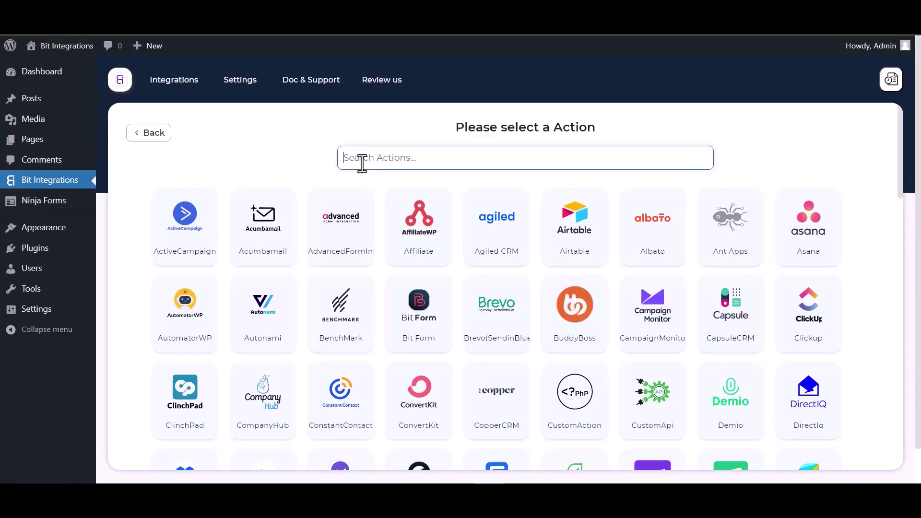
pyautogui.write('perf')
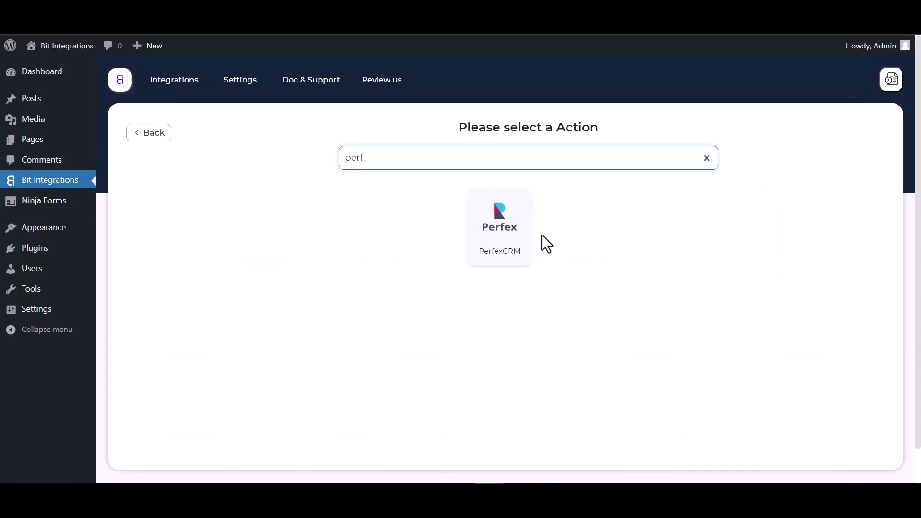
pyautogui.click(500, 254)
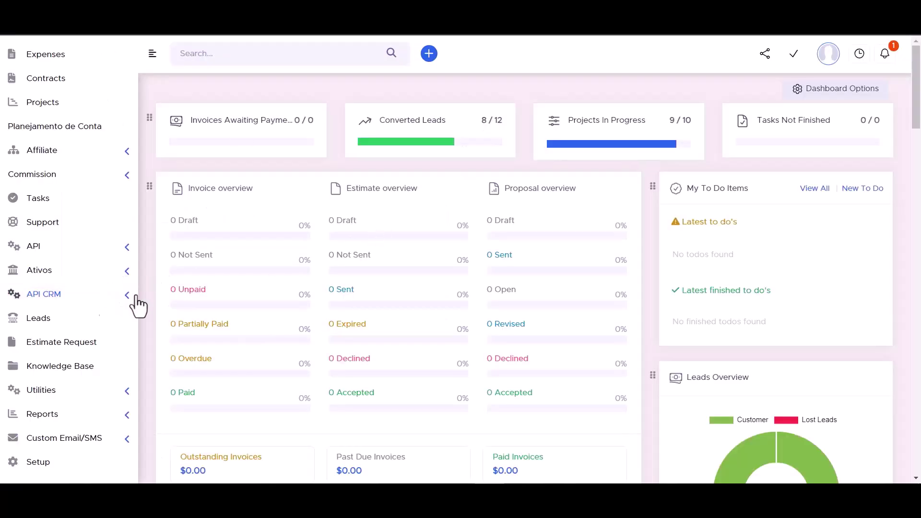
# Copy the API URL from Perfex's API CRM Manager into Bit Integrations' Access API URL field.
pyautogui.click(127, 299)
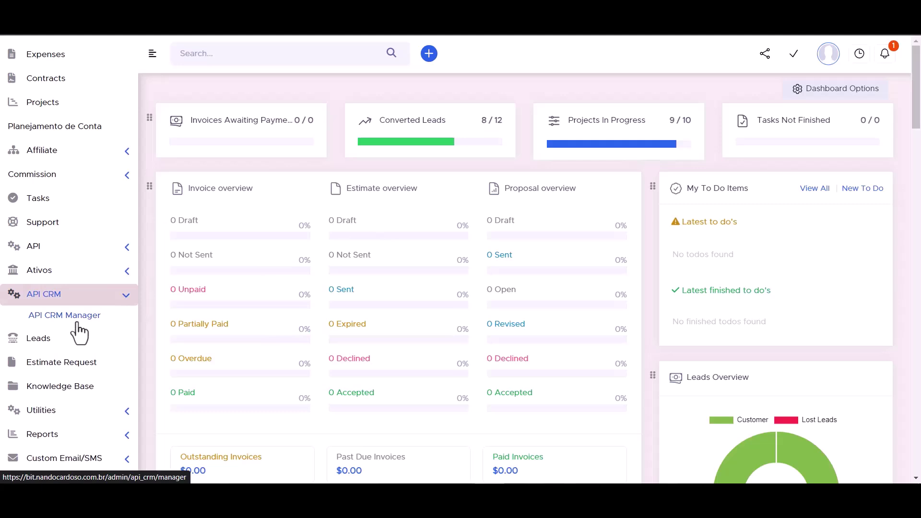
pyautogui.click(73, 322)
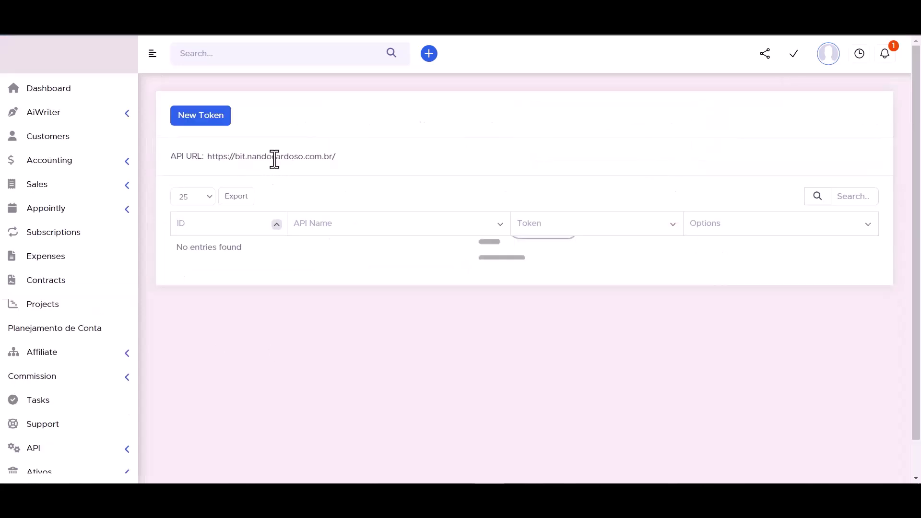
pyautogui.tripleClick(250, 159)
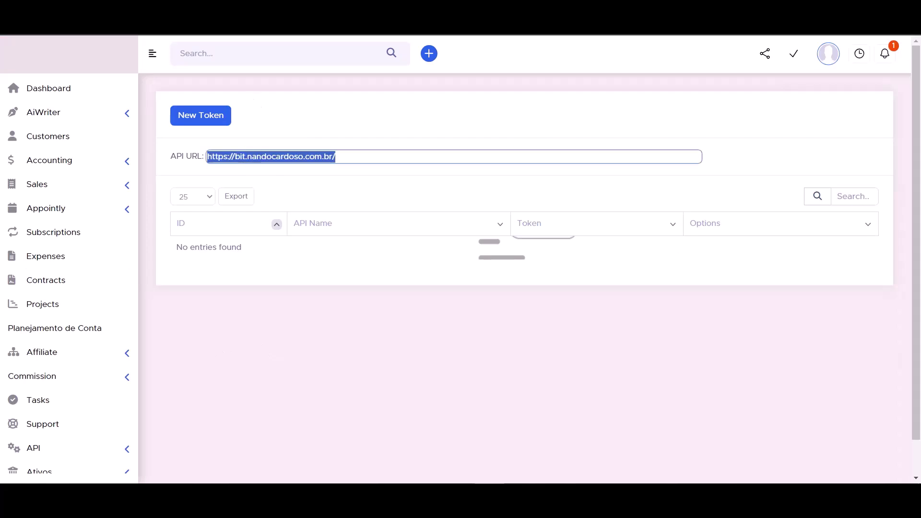
pyautogui.hotkey('ctrl', 'Tab')
pyautogui.click(195, 269)
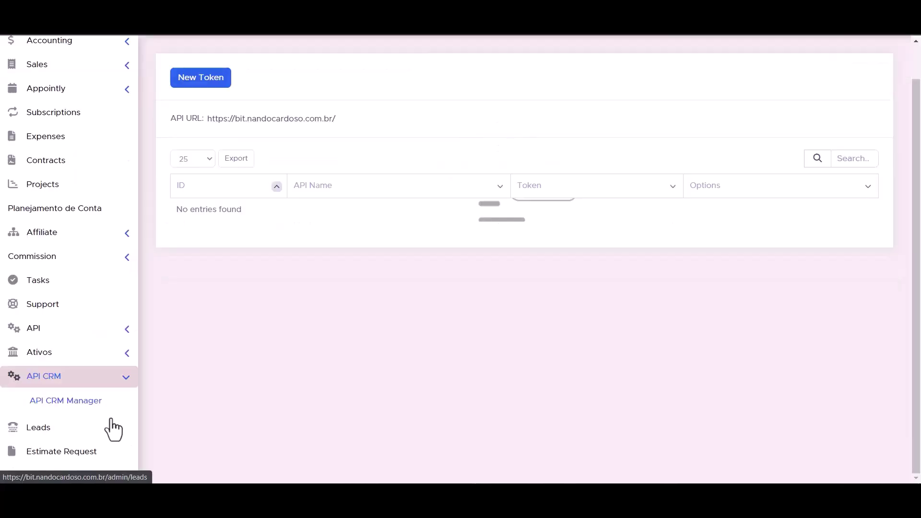
pyautogui.click(126, 331)
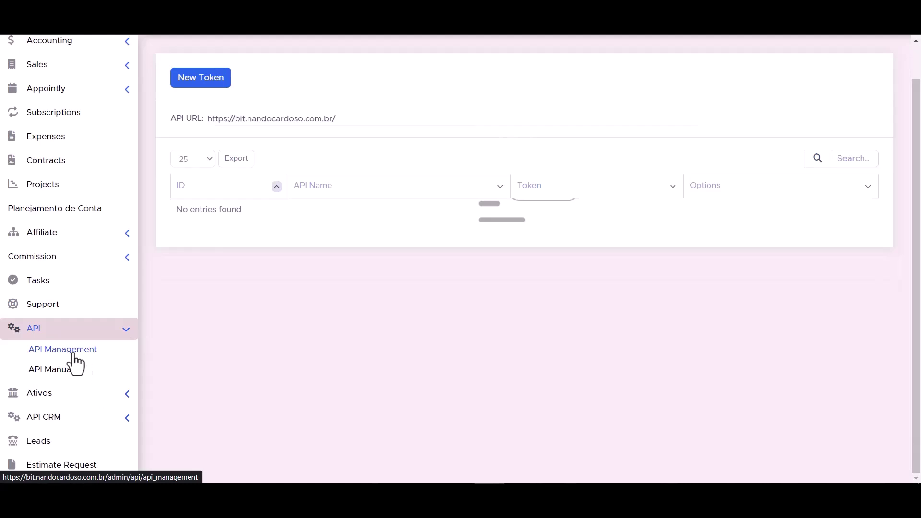
# On Perfex's API Management page, start a new token named 'Bit Integrations'.
pyautogui.click(73, 356)
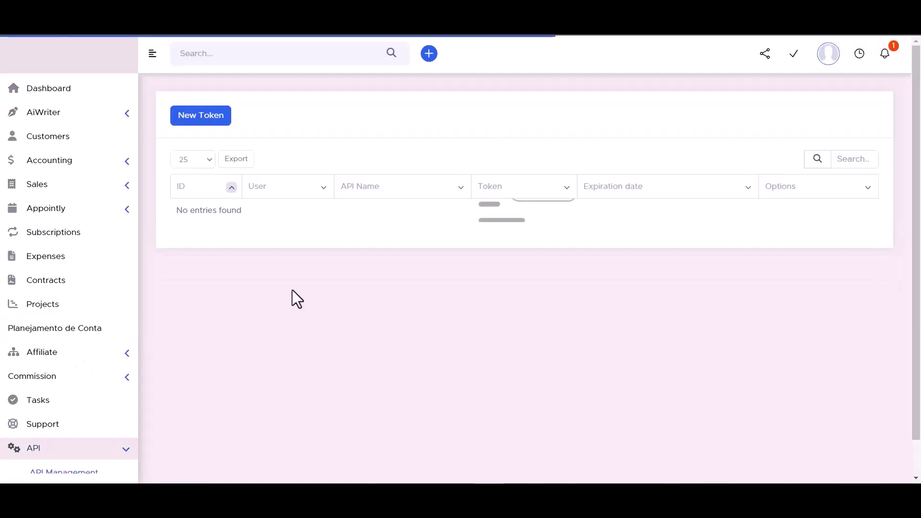
pyautogui.click(200, 125)
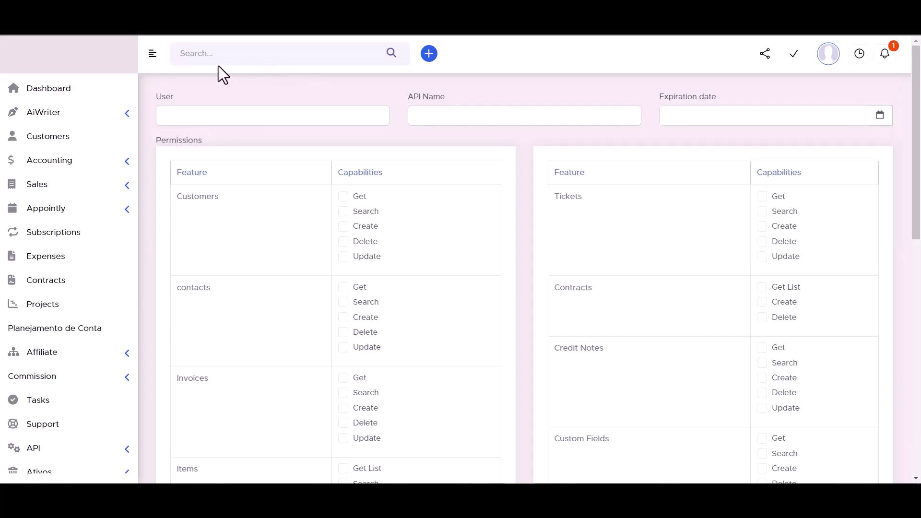
pyautogui.click(439, 115)
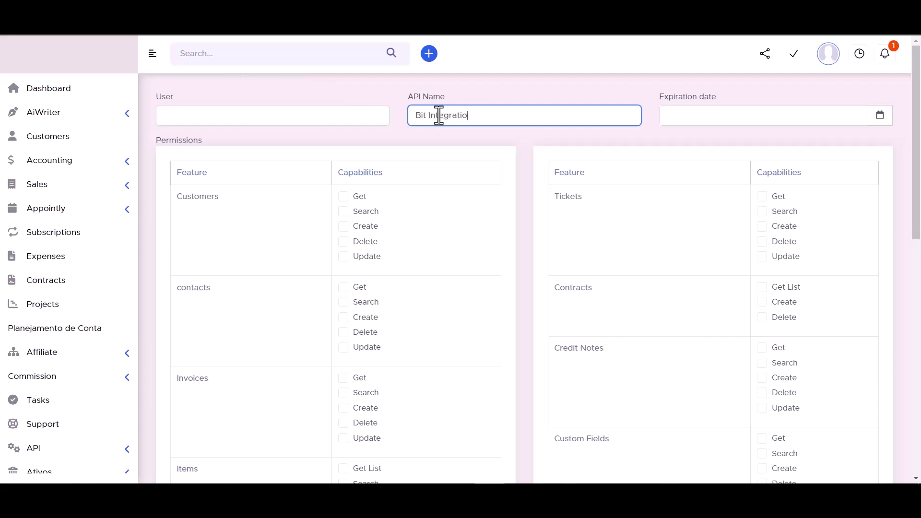
# Set the token's expiration date to 30 September 2023, 10:47.
pyautogui.click(880, 117)
pyautogui.click(815, 253)
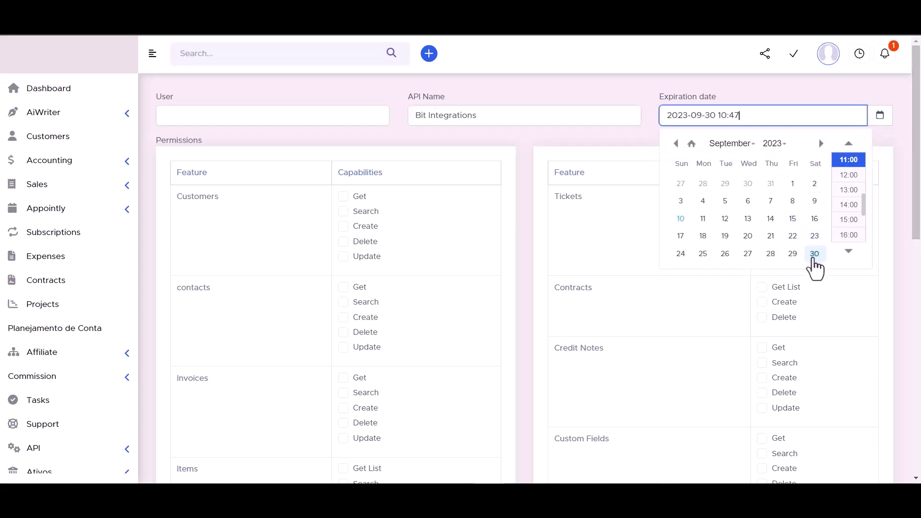
pyautogui.click(774, 144)
pyautogui.click(772, 169)
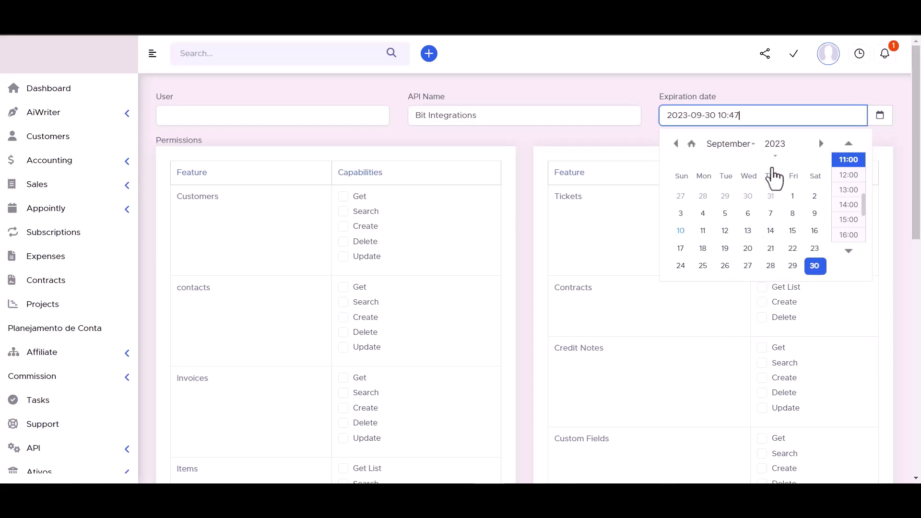
pyautogui.click(625, 86)
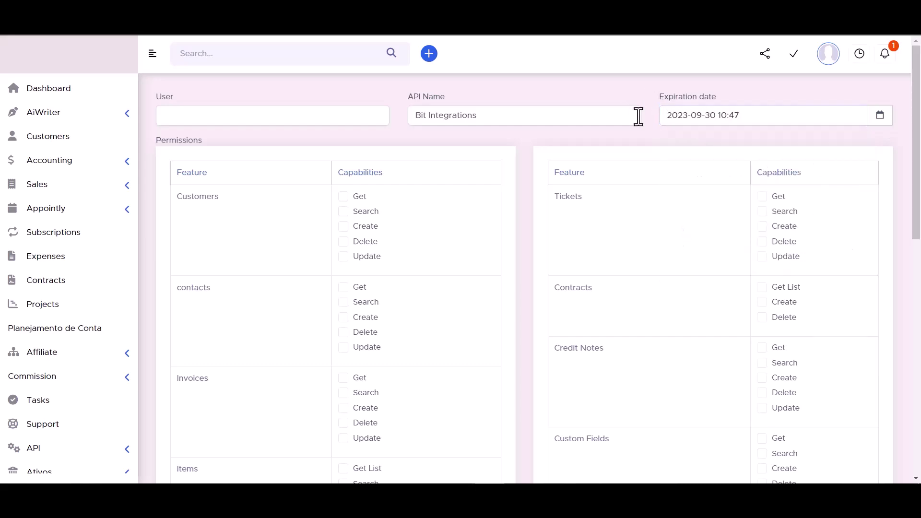
# Grant the remaining Customers, Contracts, Tickets and Contacts permissions.
pyautogui.click(343, 197)
pyautogui.click(343, 214)
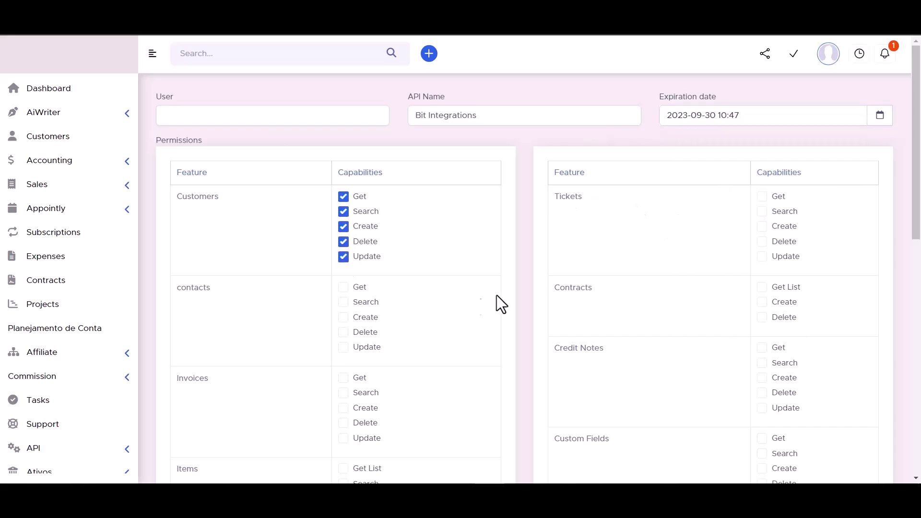
pyautogui.click(762, 287)
pyautogui.click(762, 302)
pyautogui.click(763, 226)
pyautogui.click(763, 197)
pyautogui.click(343, 287)
pyautogui.click(343, 303)
pyautogui.click(343, 318)
# Grant the Invoices and Credit Notes permissions (Get, Search, Create, Delete).
pyautogui.scroll(-3, 414, 261)
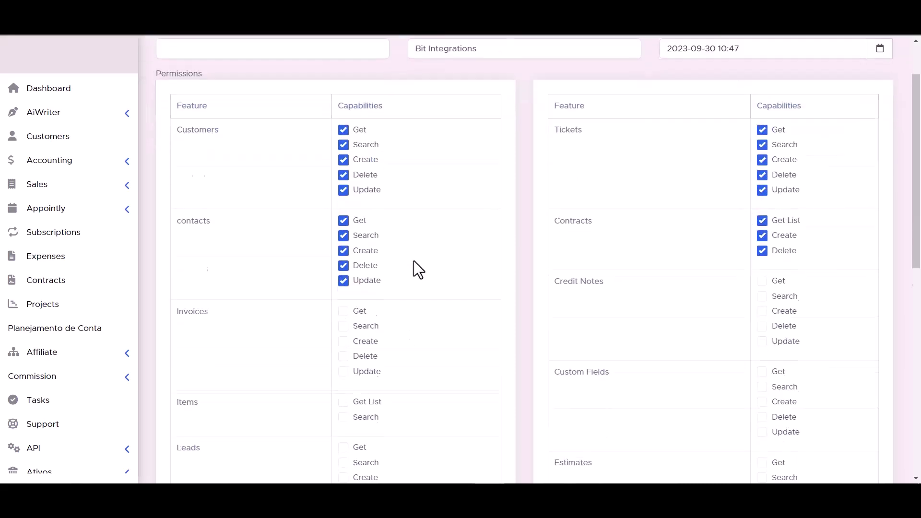
pyautogui.click(343, 258)
pyautogui.click(343, 272)
pyautogui.click(343, 288)
pyautogui.click(343, 303)
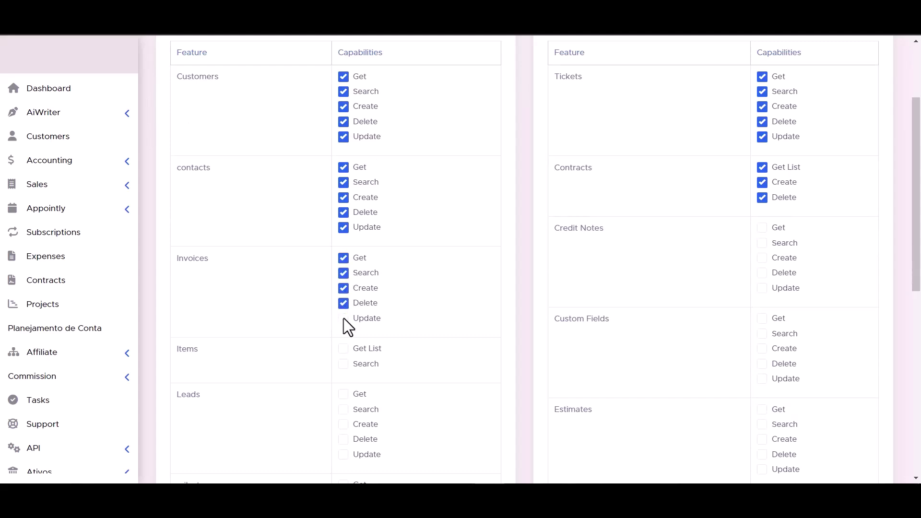
pyautogui.click(762, 258)
pyautogui.click(762, 243)
pyautogui.click(763, 227)
# Grant the Items, Custom Fields, Leads and Estimates permissions.
pyautogui.scroll(-3, 405, 294)
pyautogui.click(343, 244)
pyautogui.click(343, 229)
pyautogui.click(763, 258)
pyautogui.click(762, 244)
pyautogui.click(763, 228)
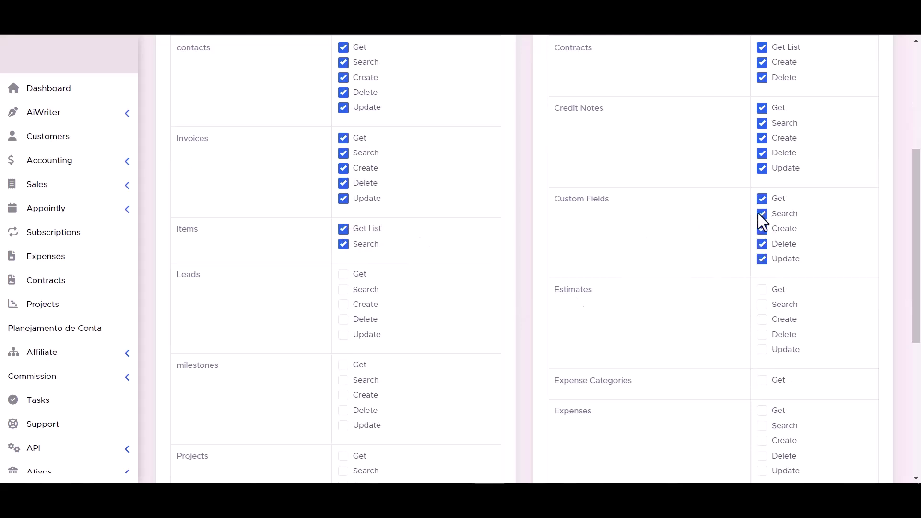
pyautogui.click(343, 304)
pyautogui.click(344, 319)
pyautogui.click(343, 335)
pyautogui.click(763, 319)
pyautogui.click(762, 350)
# Grant the Expense Categories, Projects, Expenses and Staffs permissions.
pyautogui.scroll(-1, 761, 335)
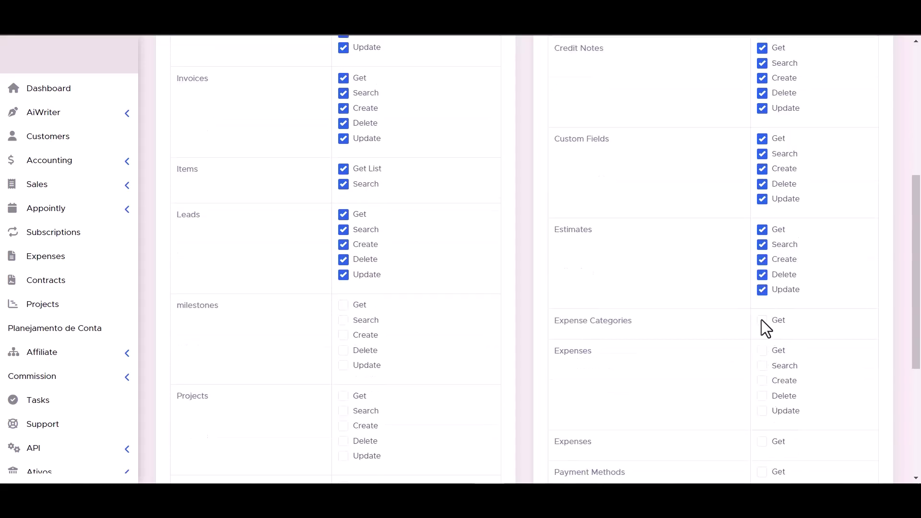
pyautogui.scroll(-2, 336, 315)
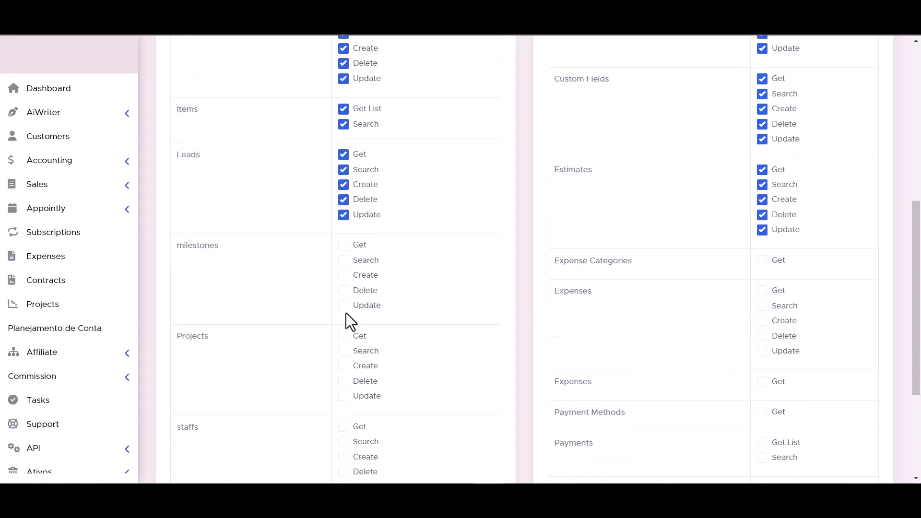
pyautogui.scroll(-2, 527, 245)
pyautogui.scroll(1, 344, 112)
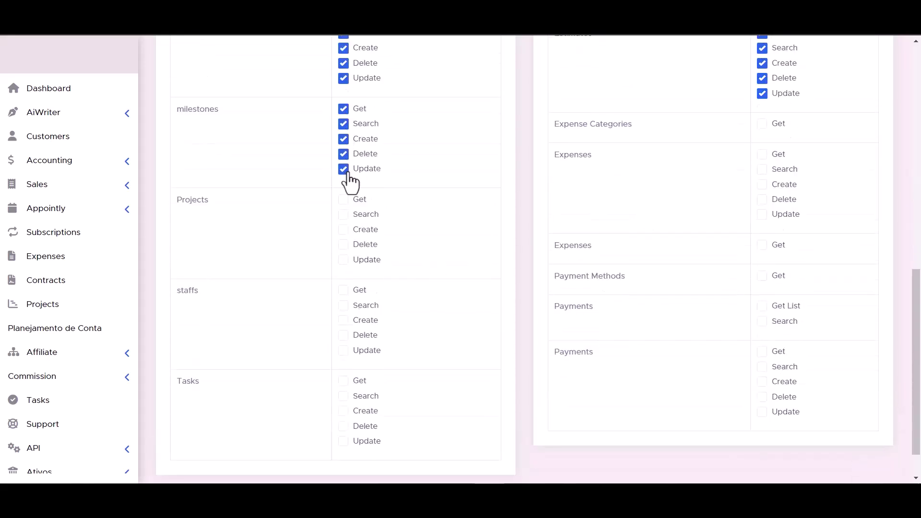
pyautogui.click(762, 124)
pyautogui.click(344, 230)
pyautogui.click(762, 170)
pyautogui.click(763, 155)
pyautogui.click(344, 290)
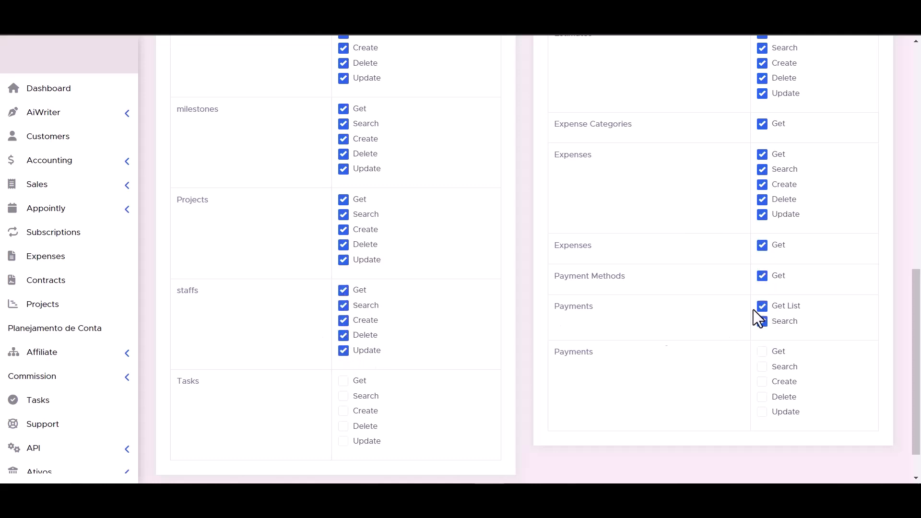
# Grant the Tasks Get/Search permissions and the remaining Payments permissions.
pyautogui.scroll(-2, 671, 311)
pyautogui.click(345, 350)
pyautogui.click(343, 335)
pyautogui.click(762, 366)
pyautogui.click(762, 352)
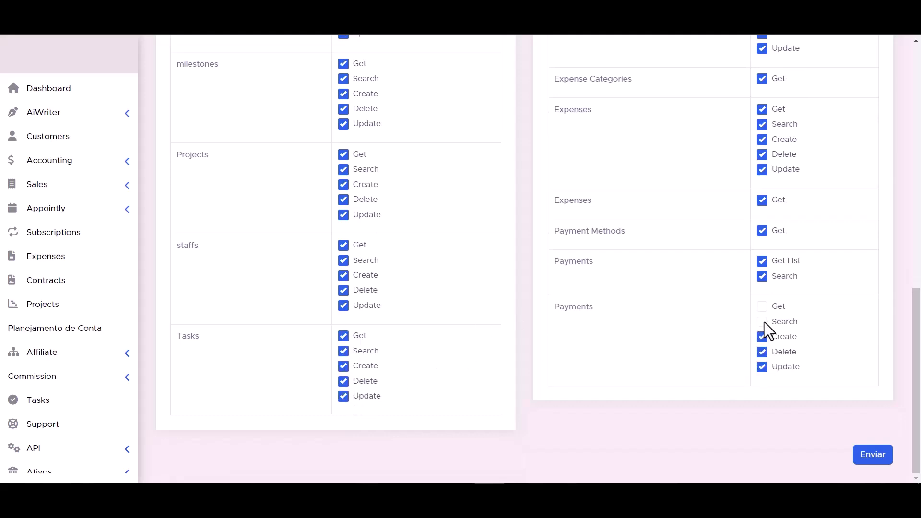
# Save the Bit Integrations token with its permissions.
pyautogui.scroll(1, 579, 383)
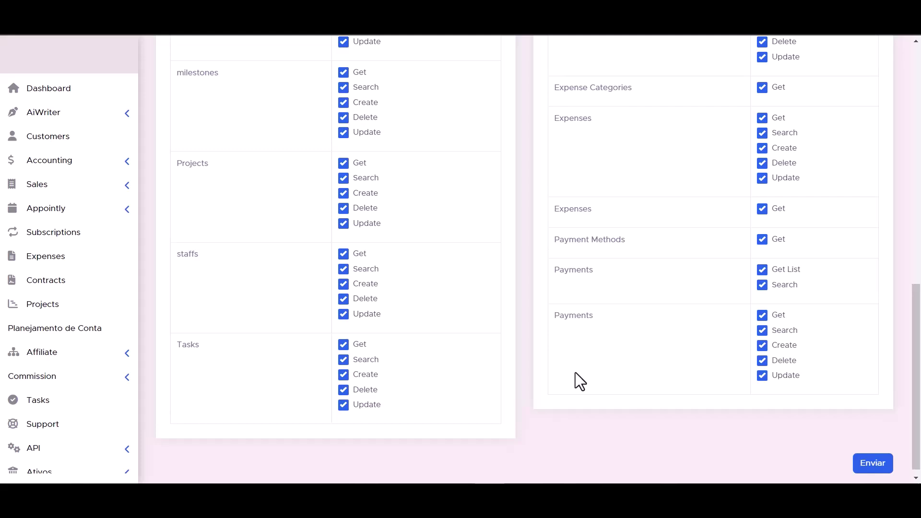
pyautogui.scroll(-1, 575, 372)
pyautogui.click(874, 462)
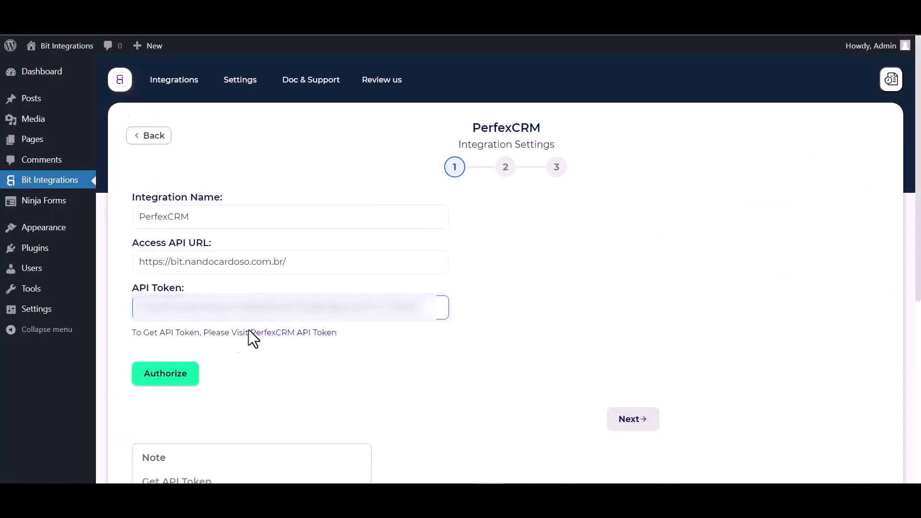
# Authorize the PerfexCRM connection with the API token and continue.
pyautogui.click(160, 377)
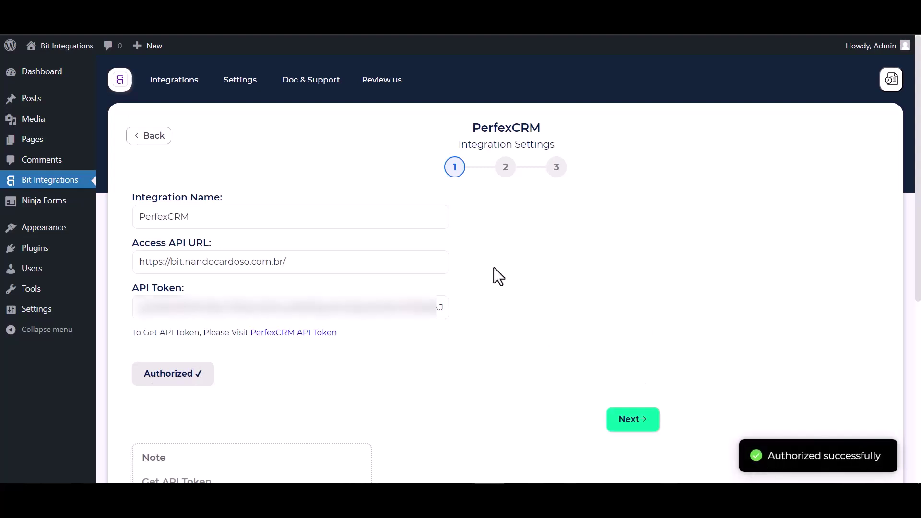
pyautogui.scroll(-1, 547, 282)
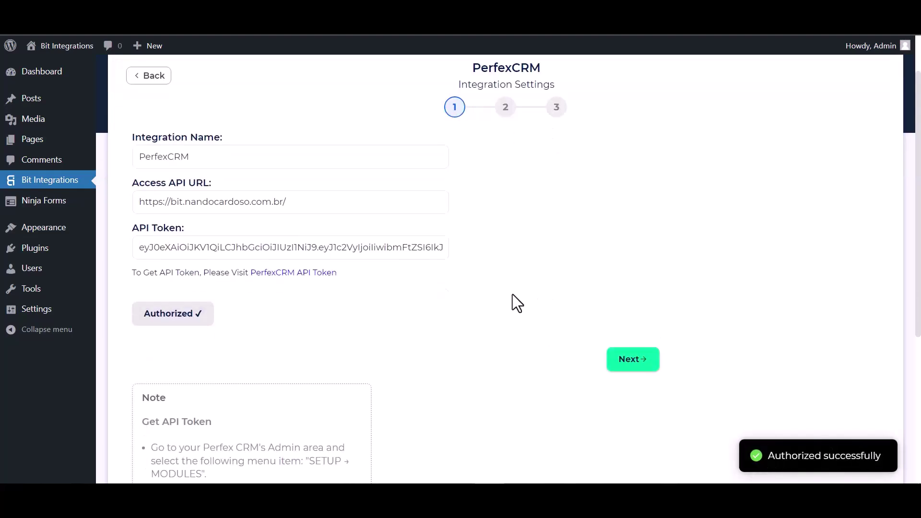
pyautogui.scroll(1, 624, 407)
pyautogui.click(635, 418)
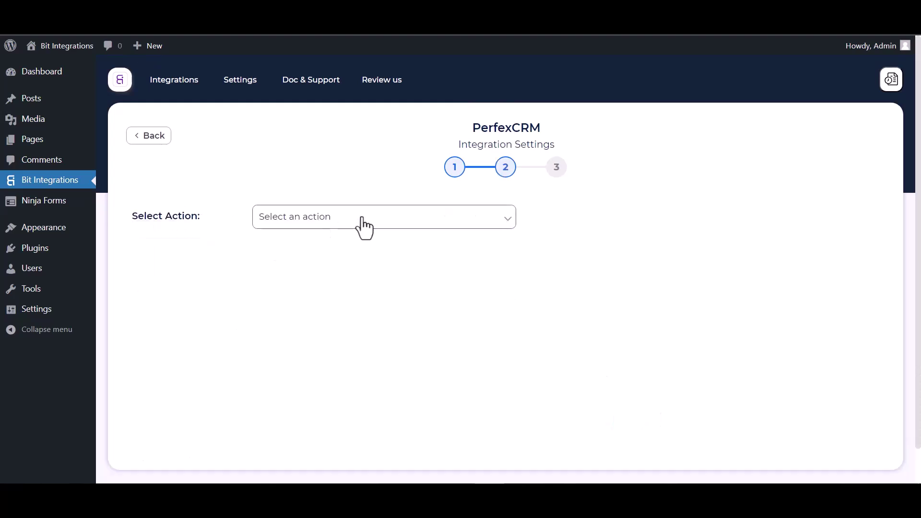
# Choose the Create Contact action for customer Bit Integrations.
pyautogui.click(363, 225)
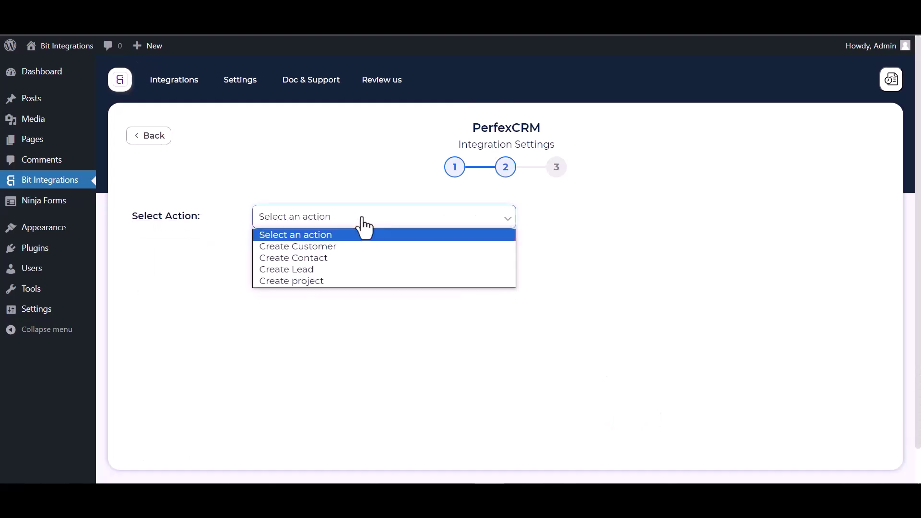
pyautogui.click(316, 263)
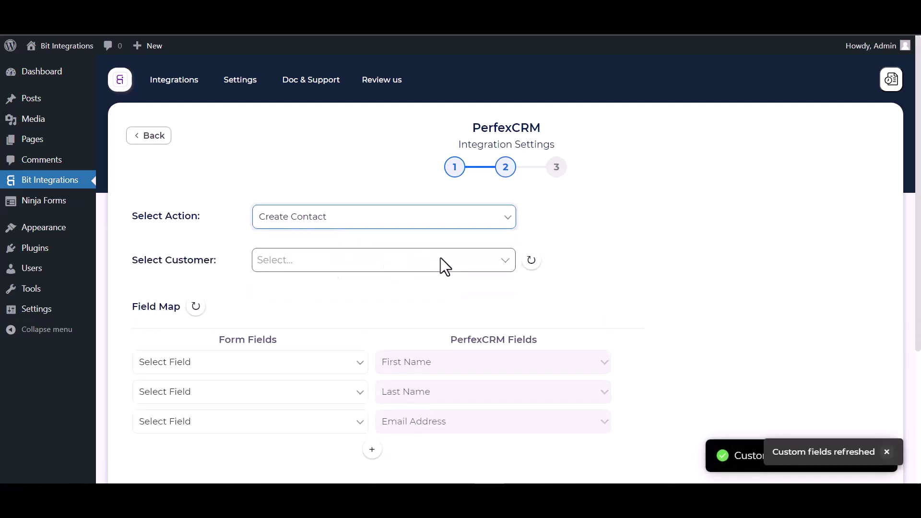
pyautogui.scroll(-1, 441, 257)
pyautogui.click(310, 224)
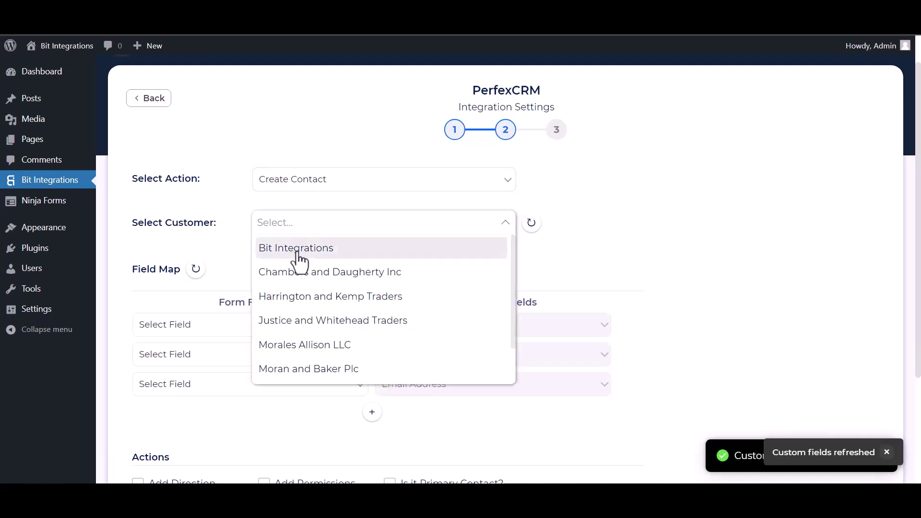
pyautogui.click(298, 259)
# Map the form's First Name, Last Name and Email fields to PerfexCRM.
pyautogui.scroll(-4, 360, 232)
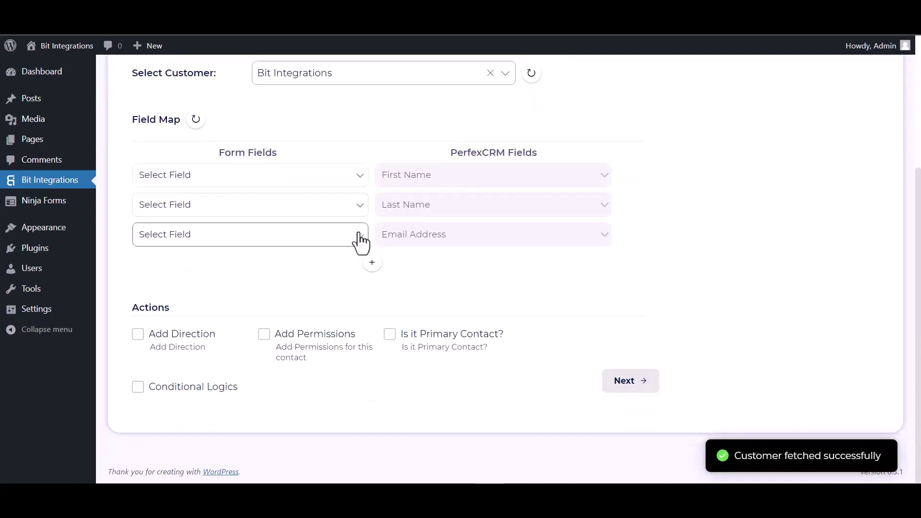
pyautogui.click(264, 183)
pyautogui.click(208, 217)
pyautogui.click(263, 215)
pyautogui.click(227, 256)
pyautogui.click(211, 238)
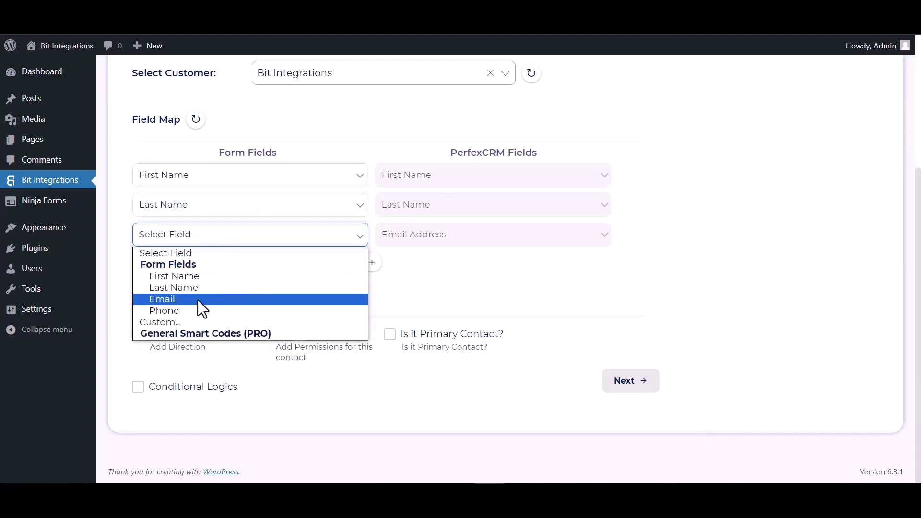
pyautogui.click(183, 298)
# Add a mapping from the form's Phone field to PerfexCRM Phone Number.
pyautogui.click(372, 263)
pyautogui.click(404, 271)
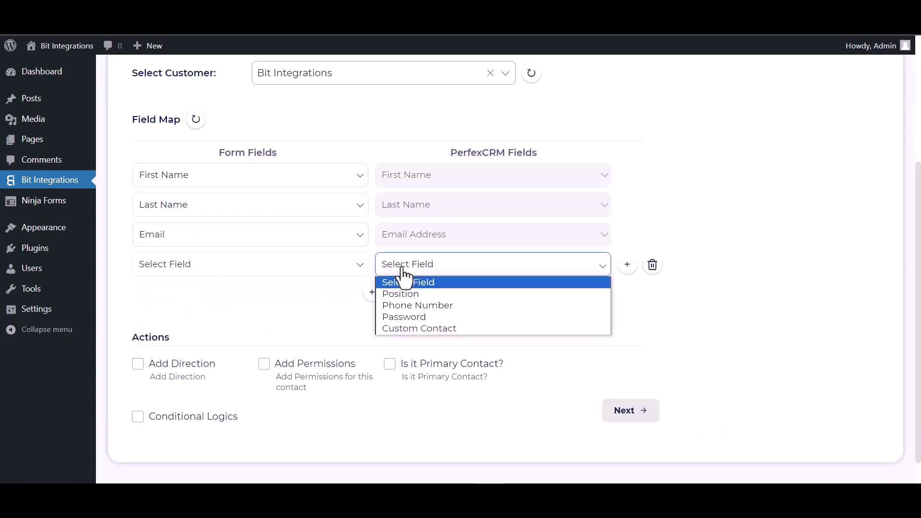
pyautogui.click(398, 305)
pyautogui.click(277, 267)
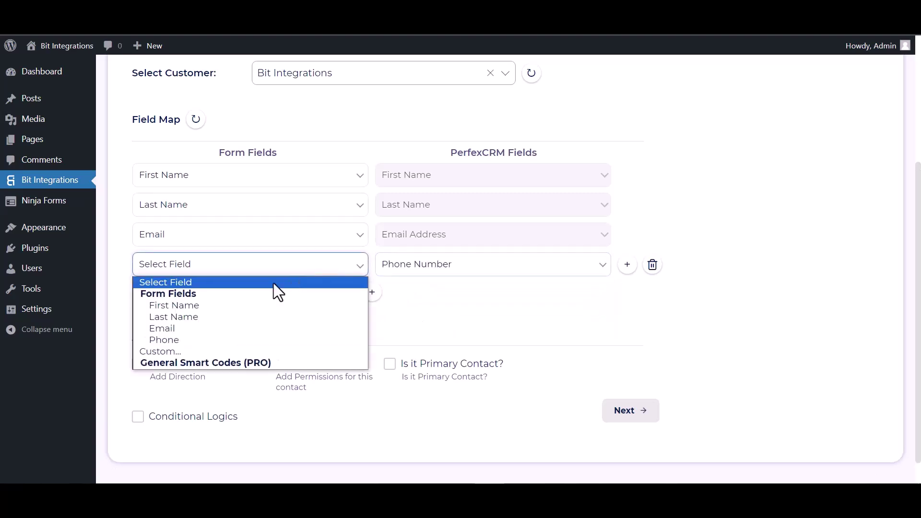
pyautogui.click(181, 340)
pyautogui.scroll(-1, 298, 283)
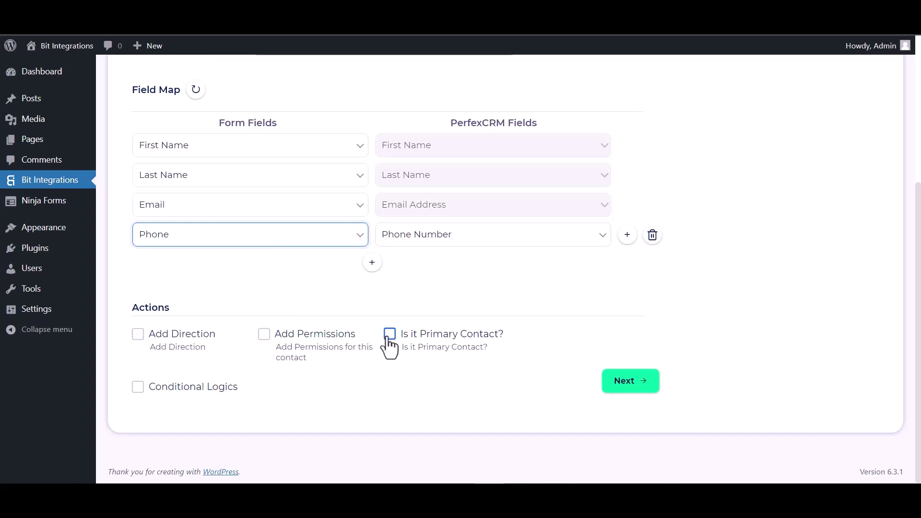
# Leave conditional logic off and finish the field mapping.
pyautogui.click(138, 387)
pyautogui.scroll(-1, 158, 379)
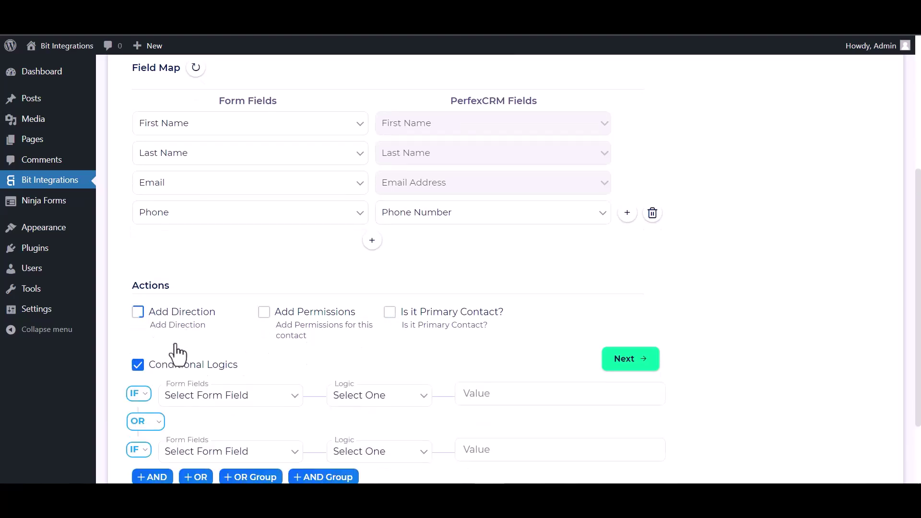
pyautogui.scroll(-2, 178, 356)
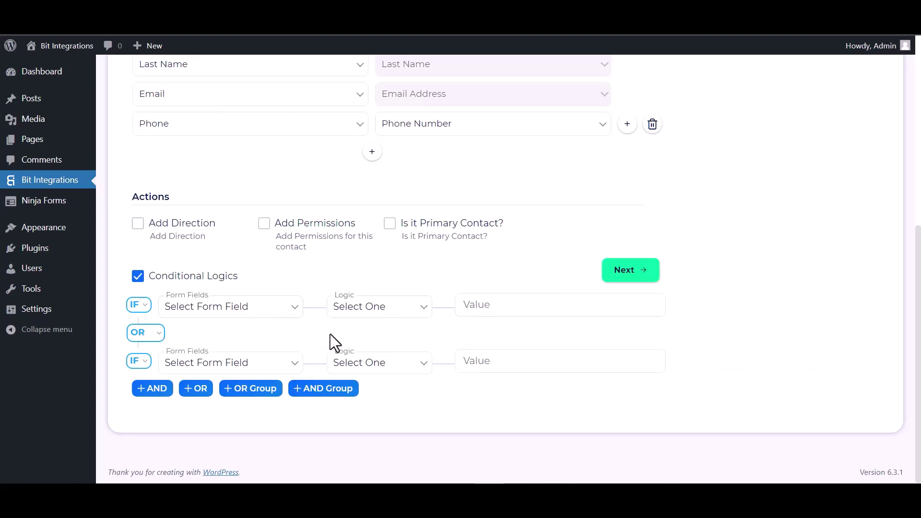
pyautogui.click(143, 280)
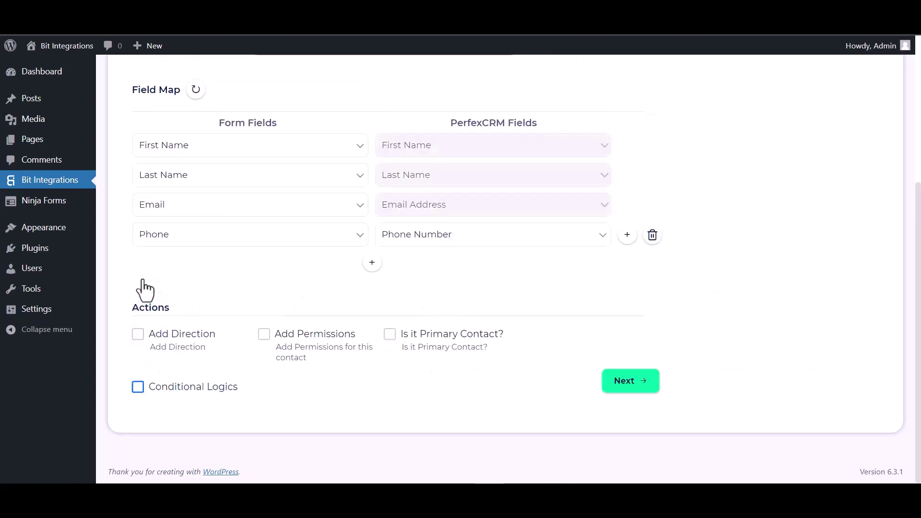
pyautogui.click(640, 391)
# Save the integration, then enter last name 'Integrations', an email address and a phone number.
pyautogui.click(507, 234)
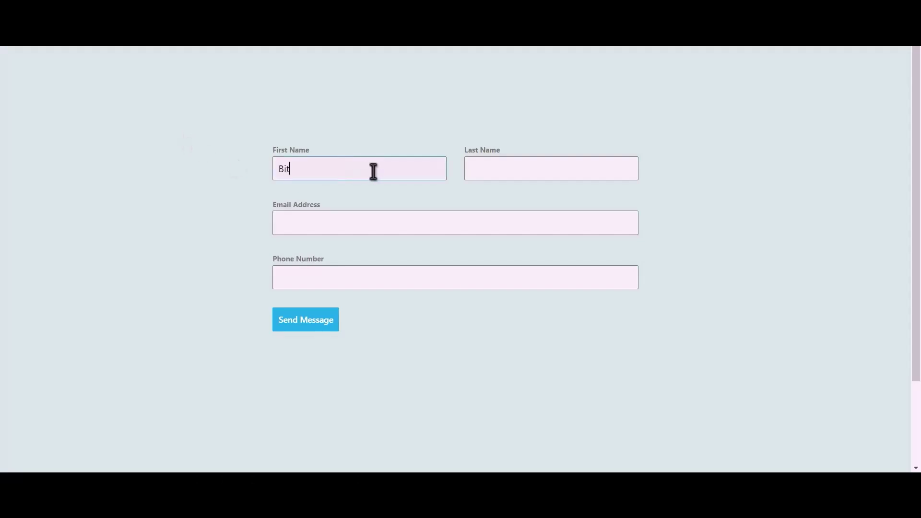
pyautogui.write('Integra')
pyautogui.write('tions')
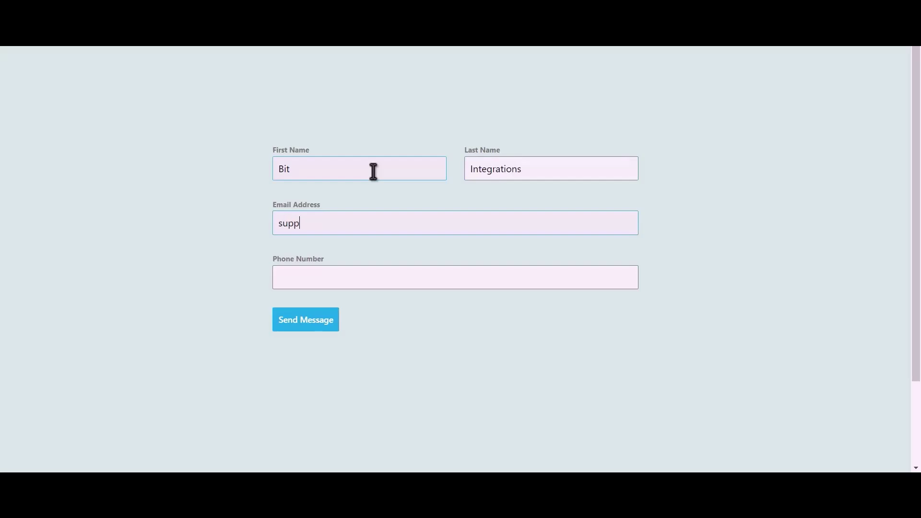
pyautogui.write('444555666')
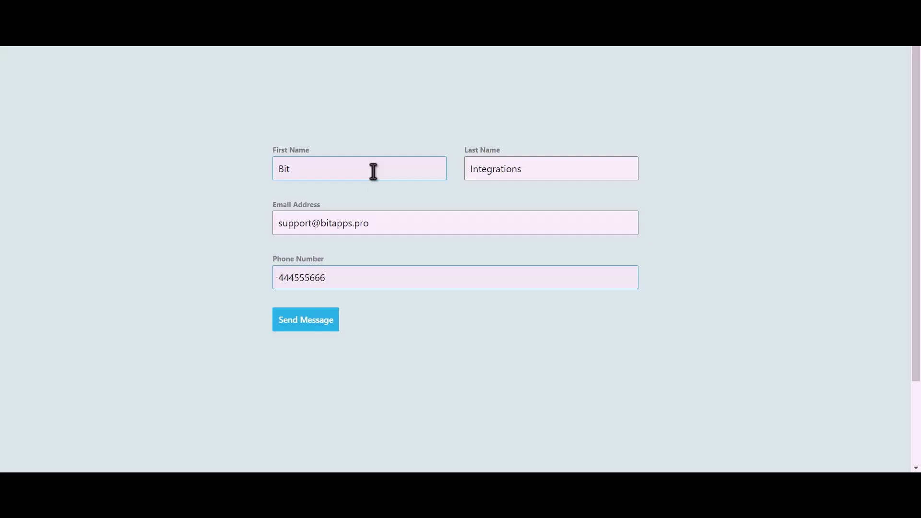
# Submit the test entry and open the new contact under customer Bit Integrations in Perfex.
pyautogui.click(316, 324)
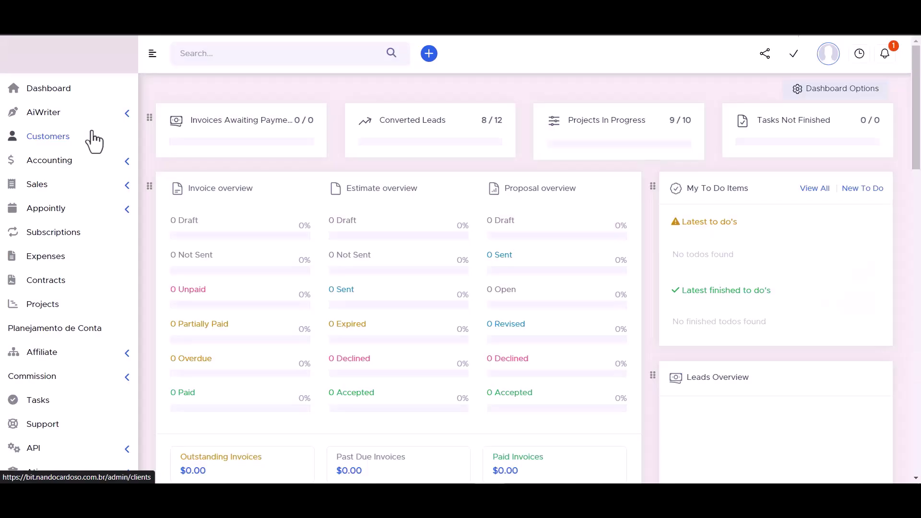
pyautogui.click(56, 134)
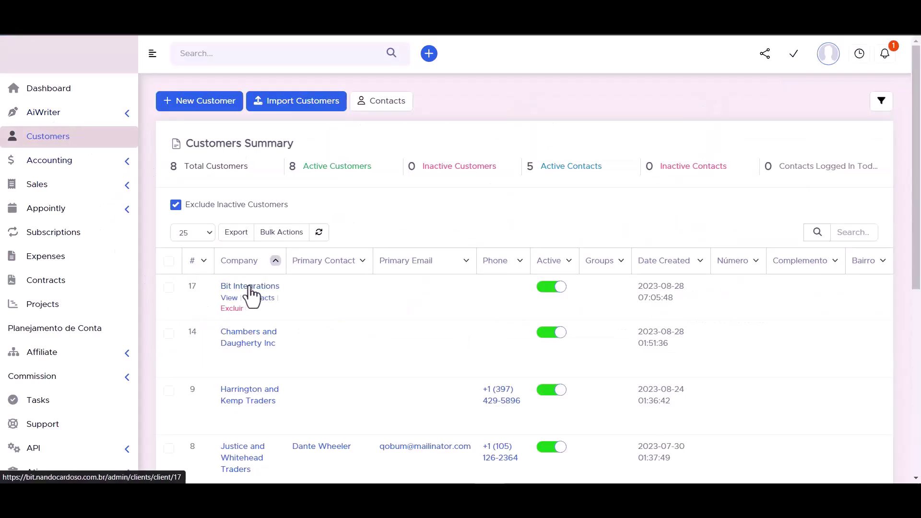
pyautogui.click(250, 287)
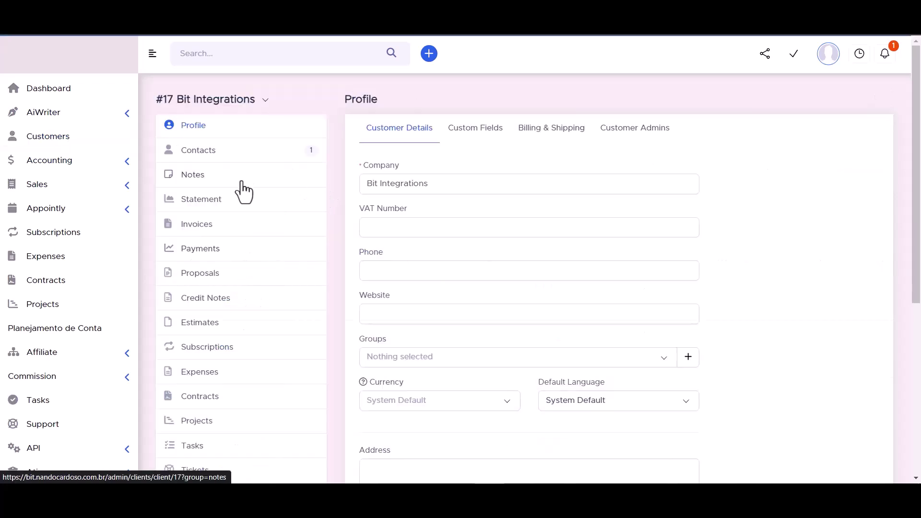
pyautogui.click(198, 152)
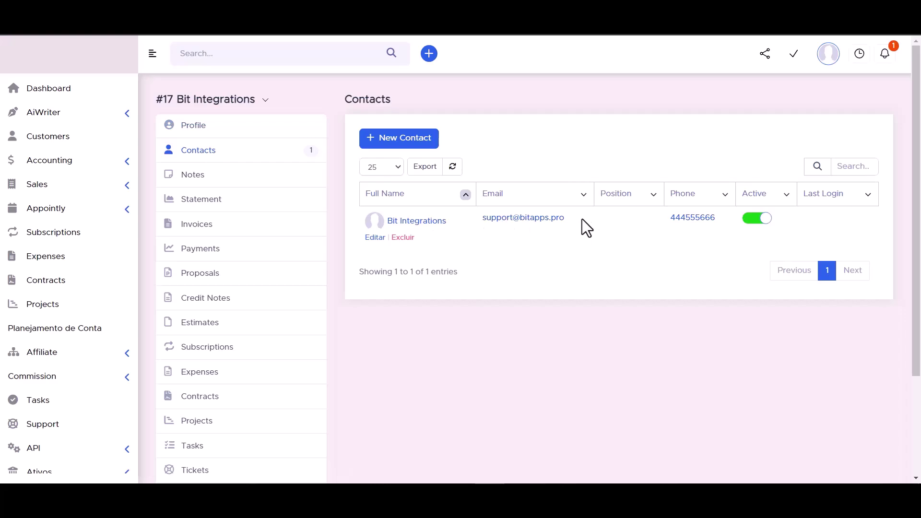
pyautogui.click(418, 230)
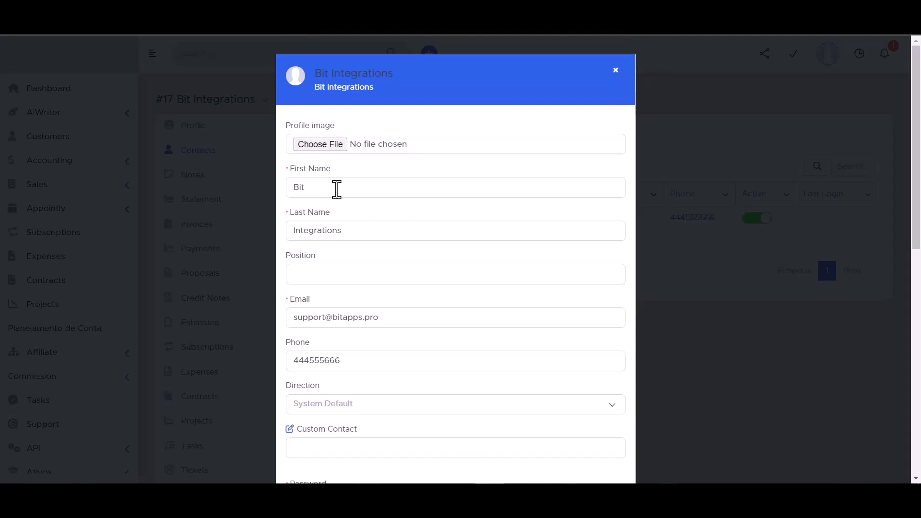
pyautogui.scroll(-3, 323, 226)
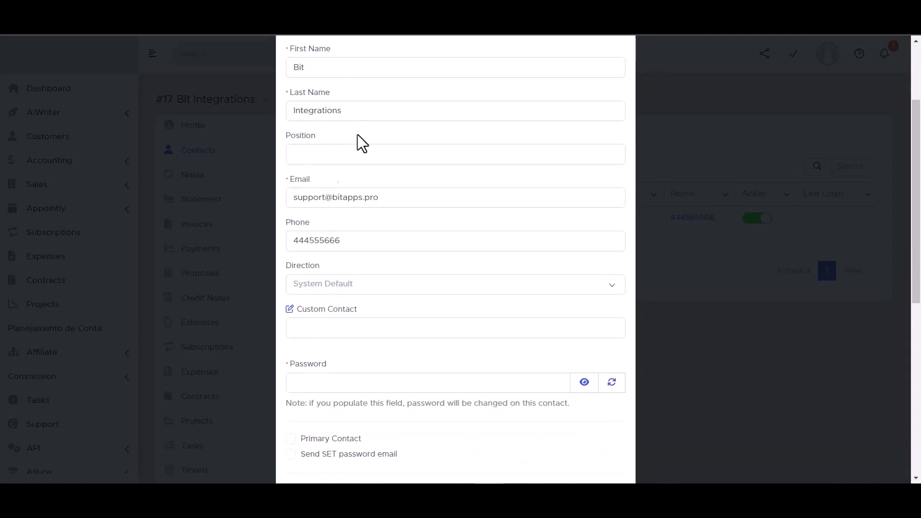